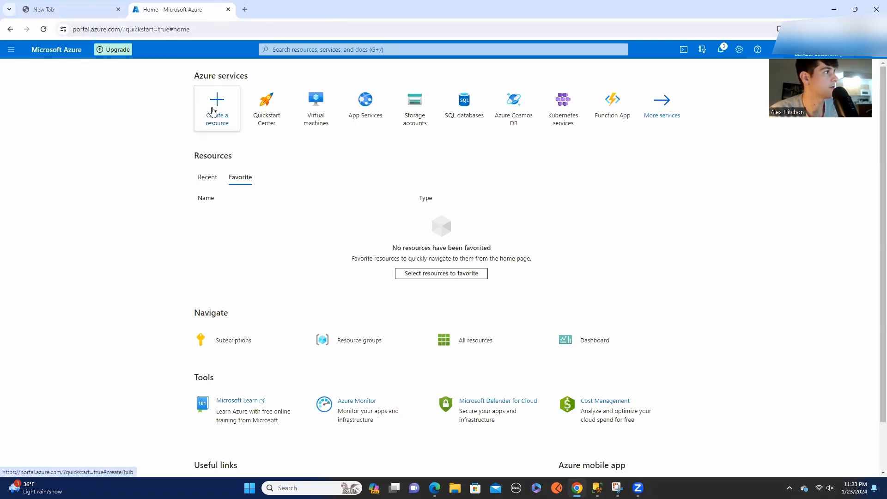
# Start creating a new SQL Database resource from the popular Azure services.
pyautogui.click(215, 117)
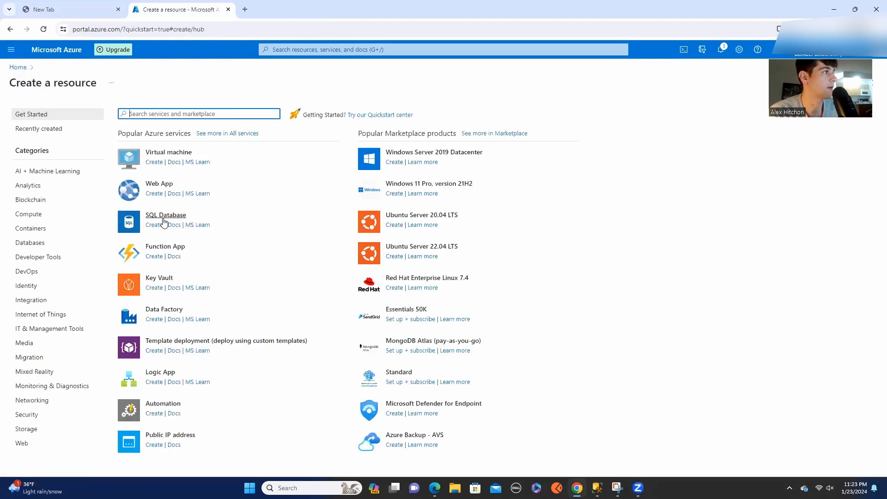
pyautogui.click(150, 226)
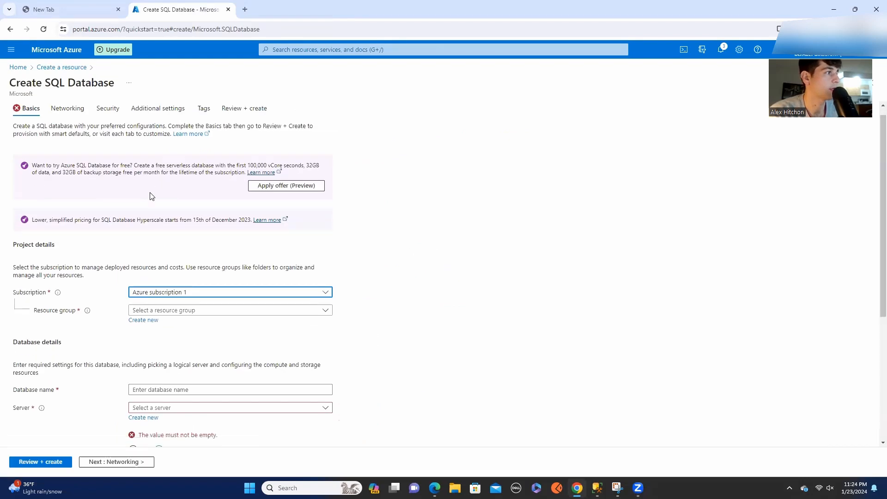
pyautogui.scroll(-2, 152, 197)
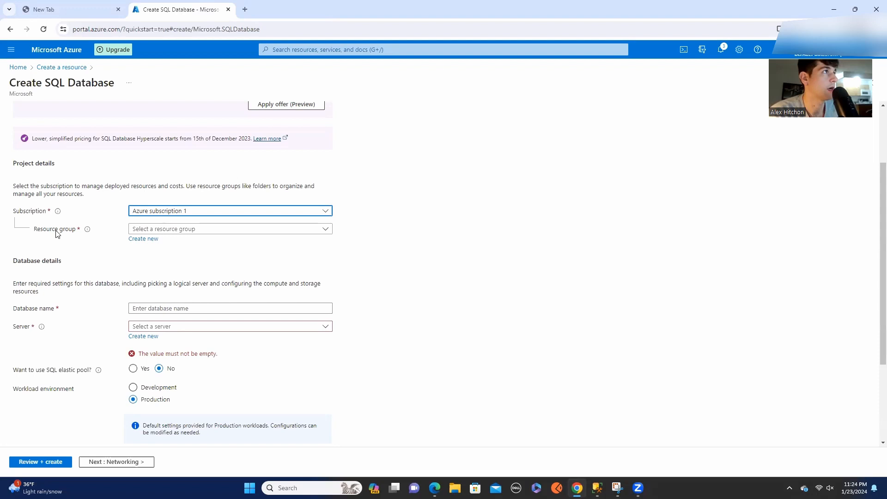
# Create a new resource group named testing and name the database testDemo.
pyautogui.click(143, 238)
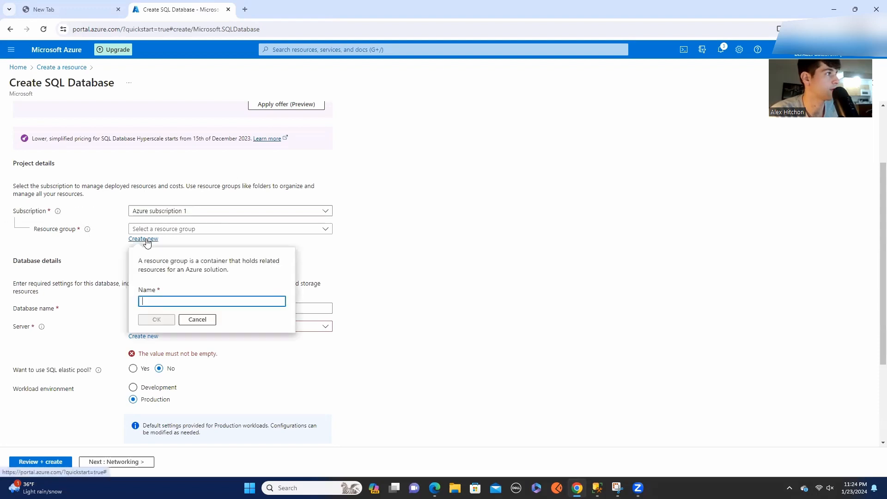
pyautogui.write('testing')
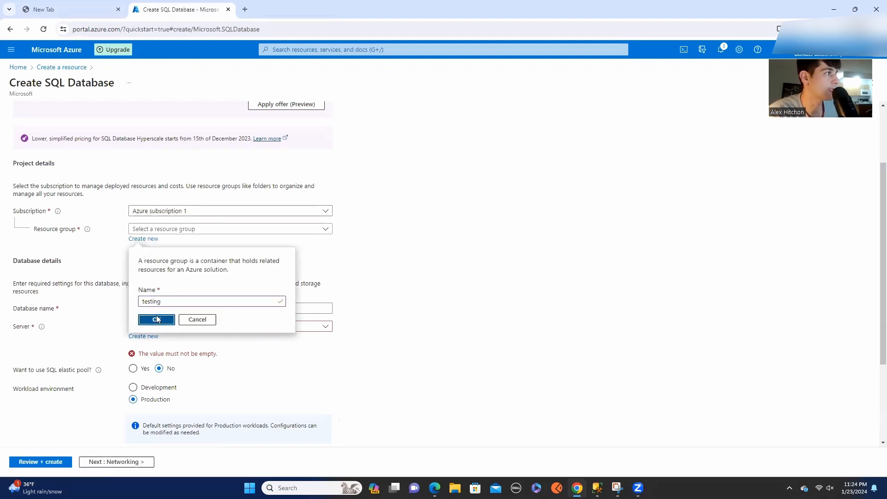
pyautogui.click(157, 320)
pyautogui.click(152, 308)
pyautogui.write('testDemo')
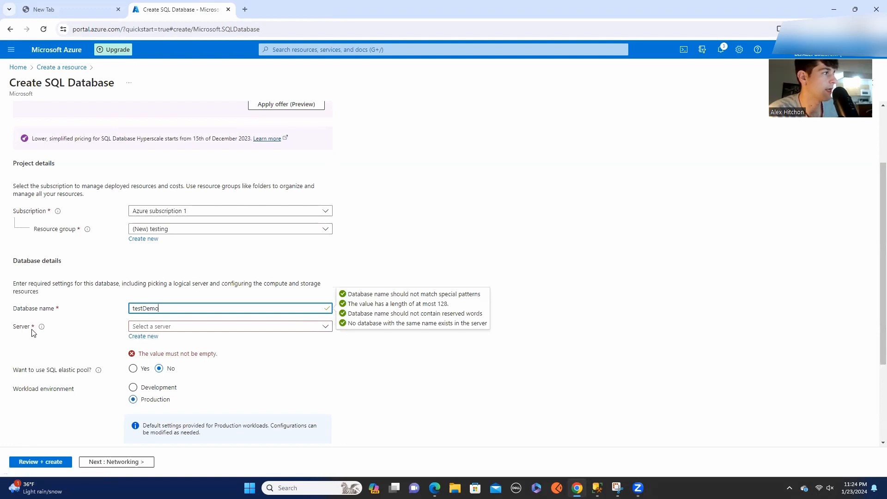
# Start creating a new database server for the database and name it demoserveryt.
pyautogui.click(144, 337)
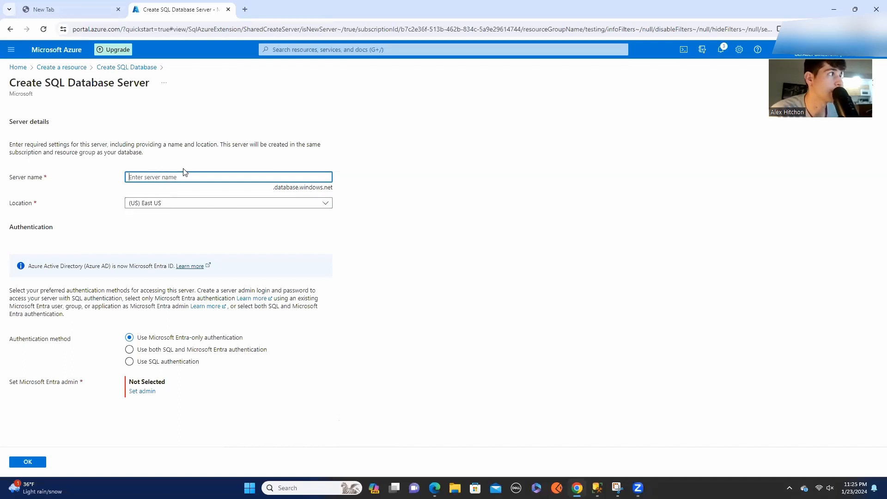
pyautogui.write('demoserveryt')
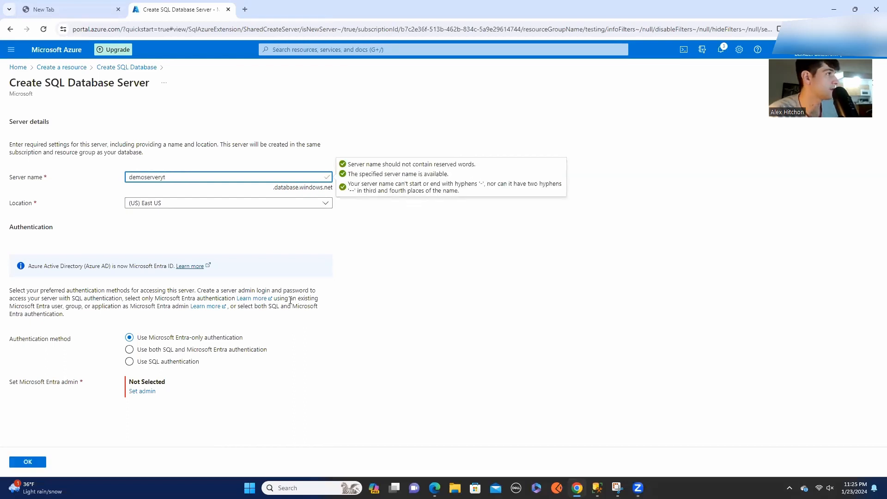
pyautogui.click(354, 237)
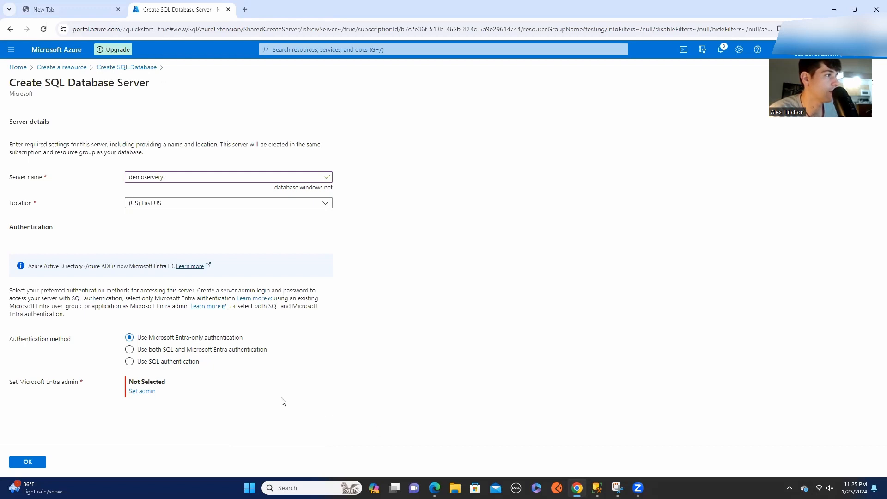
# Use SQL authentication for the server with admin login masteradmin, enter and confirm the admin password, and accept the server settings.
pyautogui.click(152, 369)
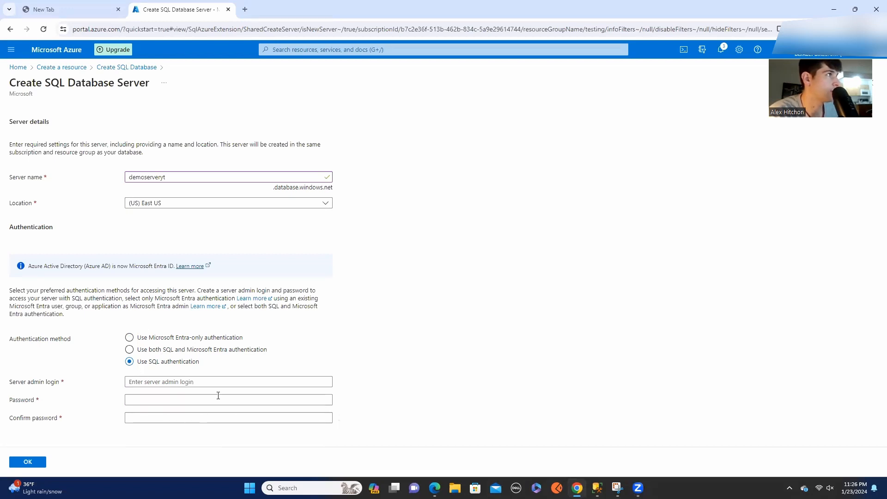
pyautogui.click(187, 384)
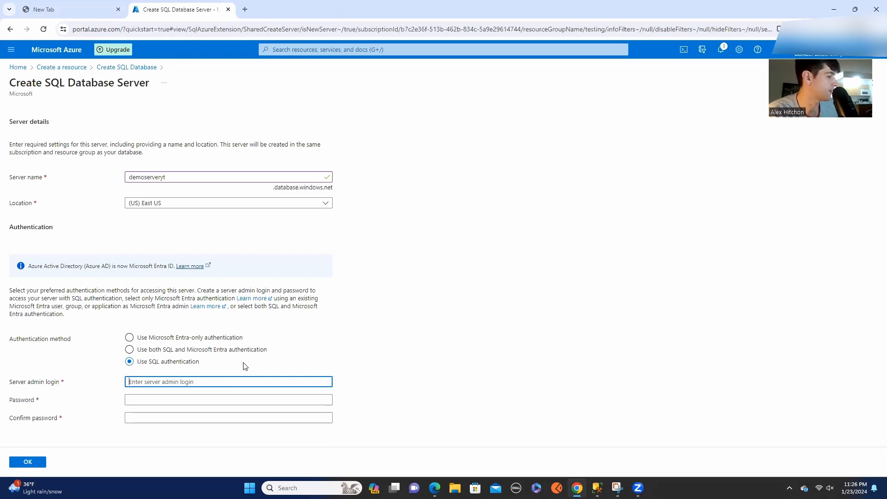
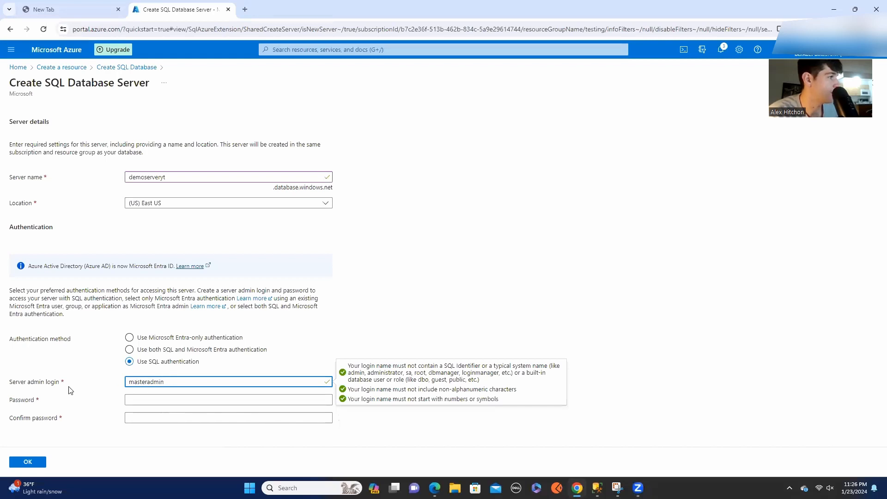
pyautogui.click(165, 401)
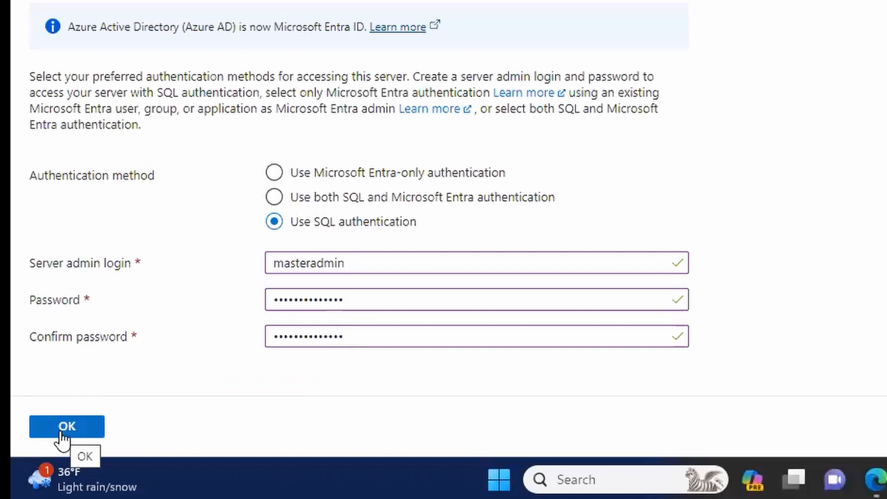
pyautogui.click(65, 428)
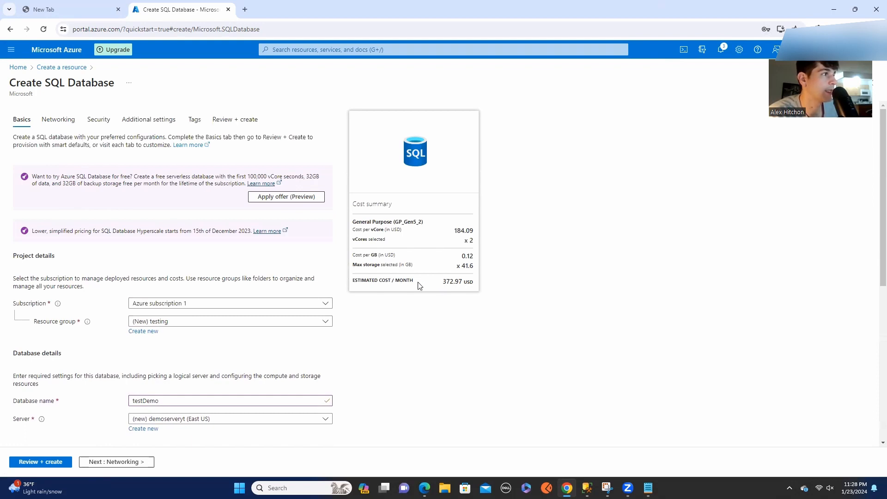
# Set the workload environment to Development and check its effect on the cost summary.
pyautogui.scroll(-5, 350, 311)
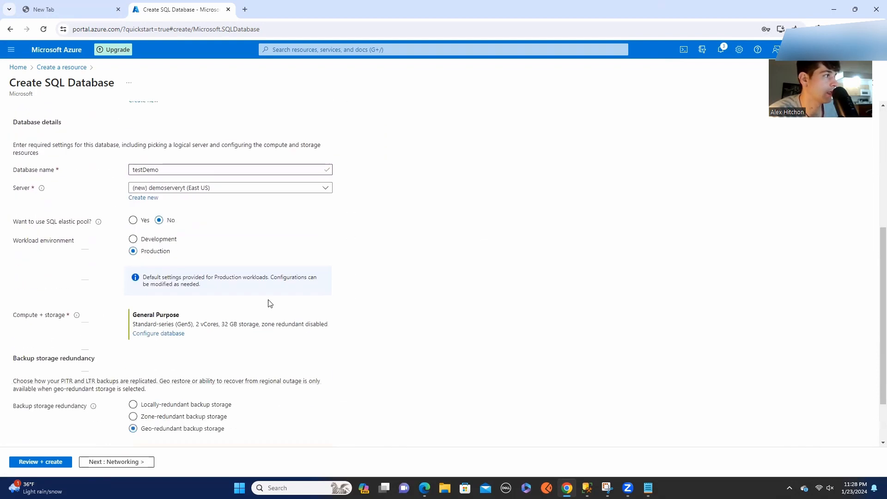
pyautogui.scroll(1, 160, 293)
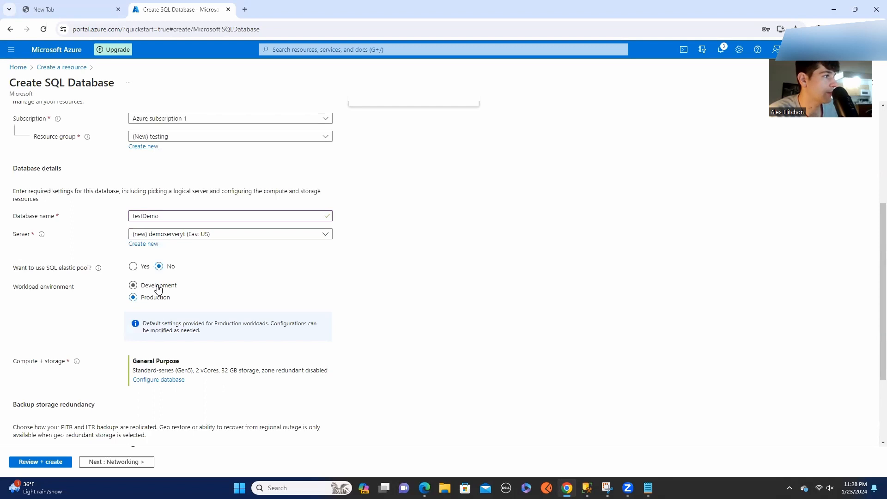
pyautogui.click(160, 287)
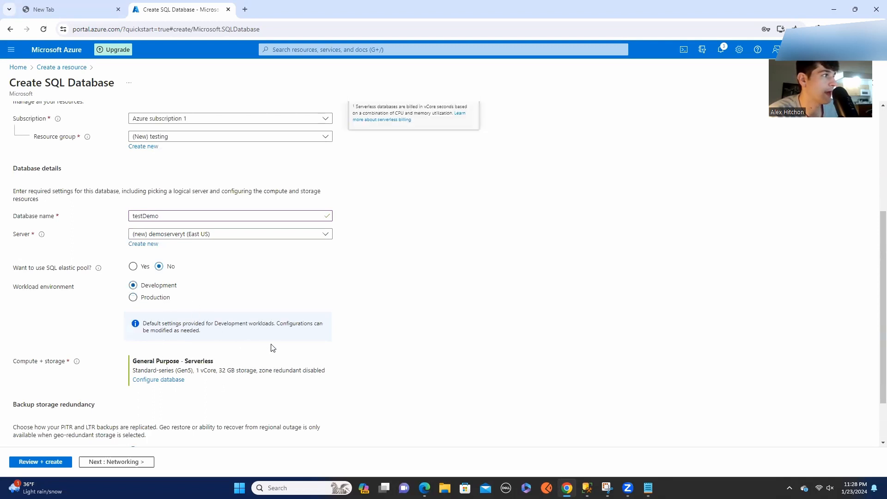
pyautogui.scroll(4, 271, 349)
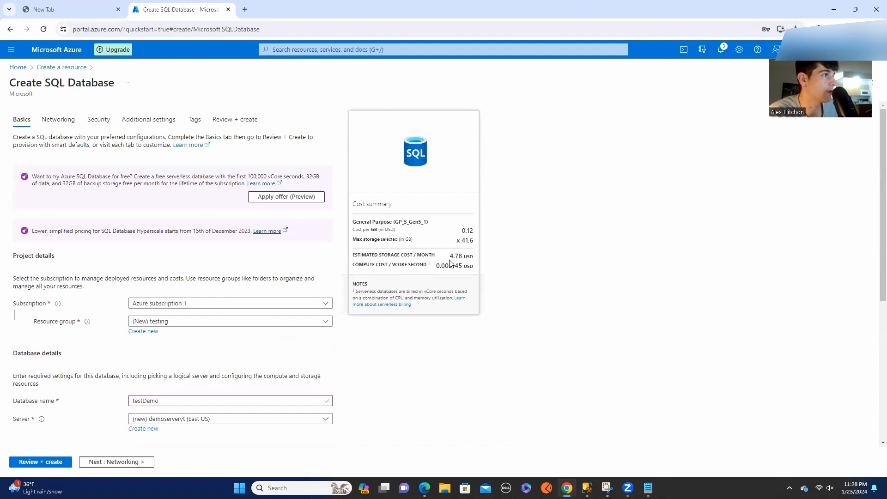
pyautogui.scroll(-5, 407, 277)
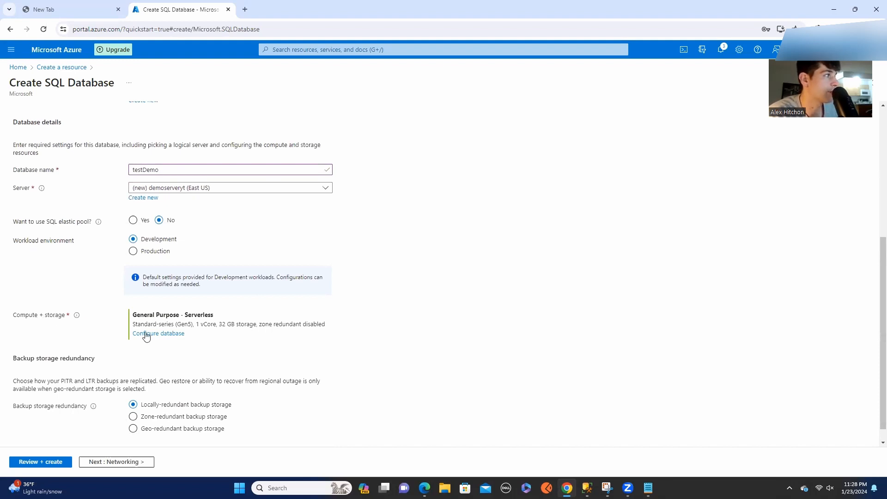
# Examine the database's compute and storage configuration, comparing the Provisioned and Serverless compute tiers, and leave it without applying changes.
pyautogui.click(174, 334)
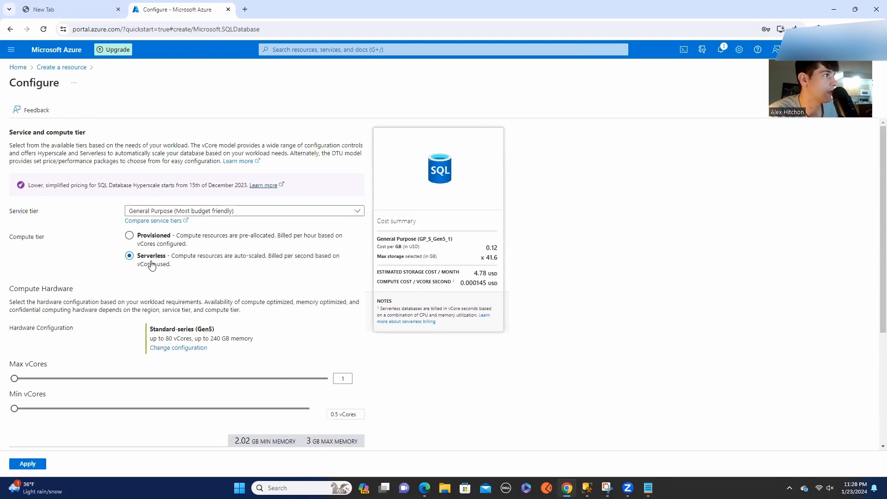
pyautogui.scroll(-4, 152, 265)
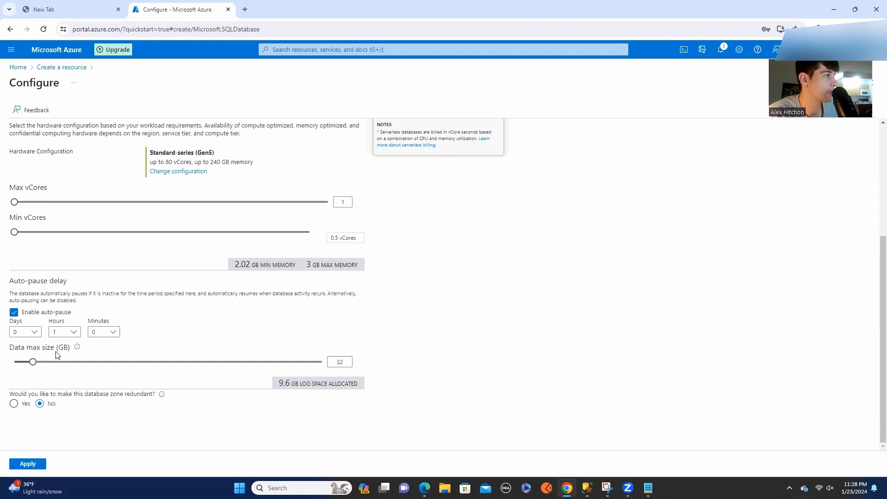
pyautogui.scroll(4, 176, 245)
pyautogui.click(170, 237)
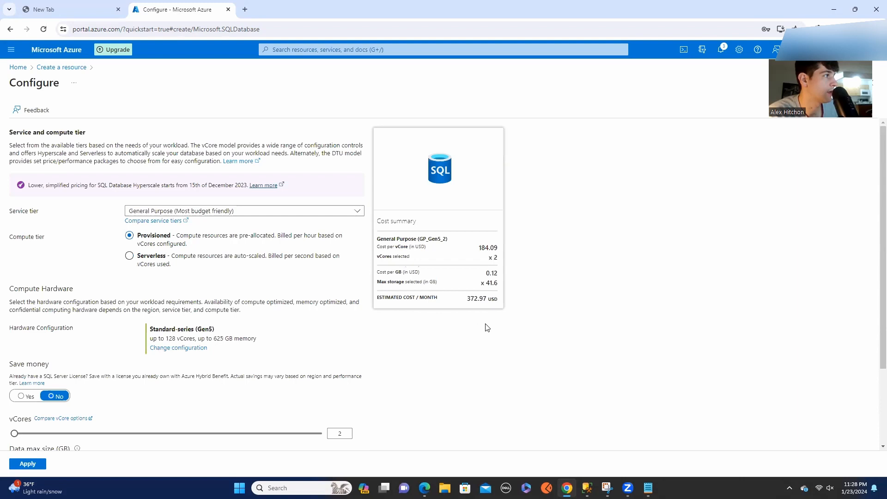
pyautogui.scroll(-2, 194, 388)
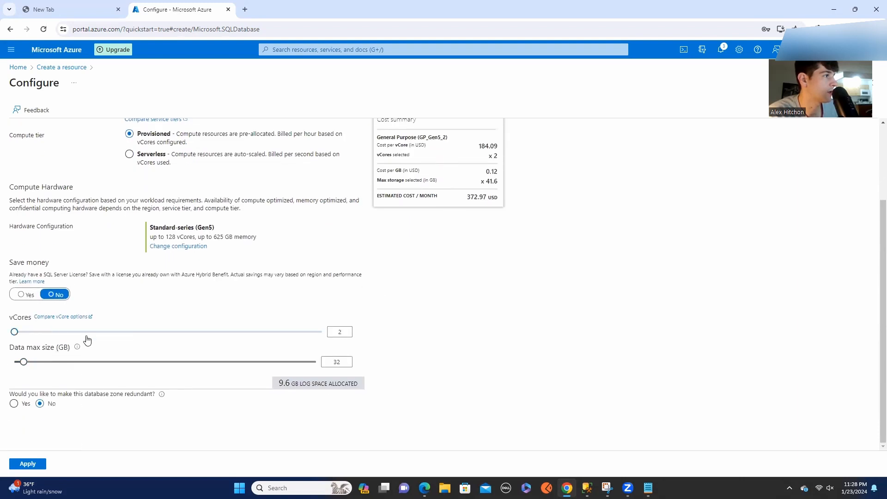
pyautogui.scroll(2, 87, 337)
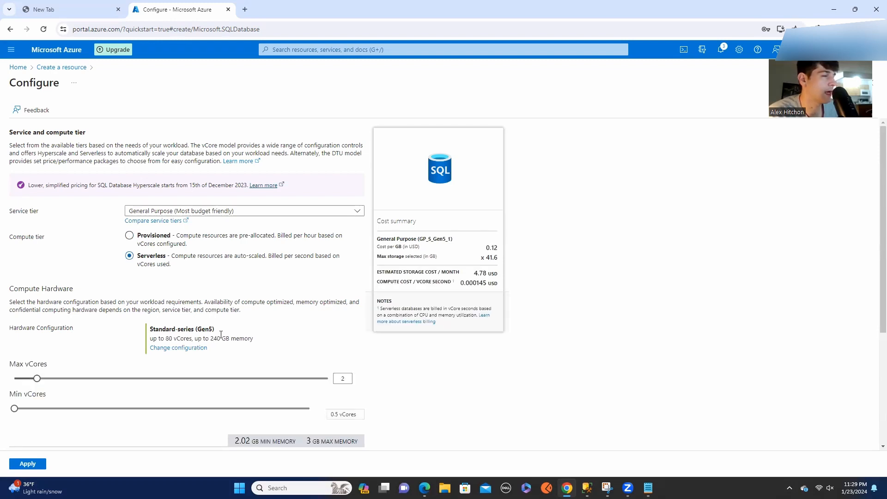
pyautogui.scroll(-3, 221, 335)
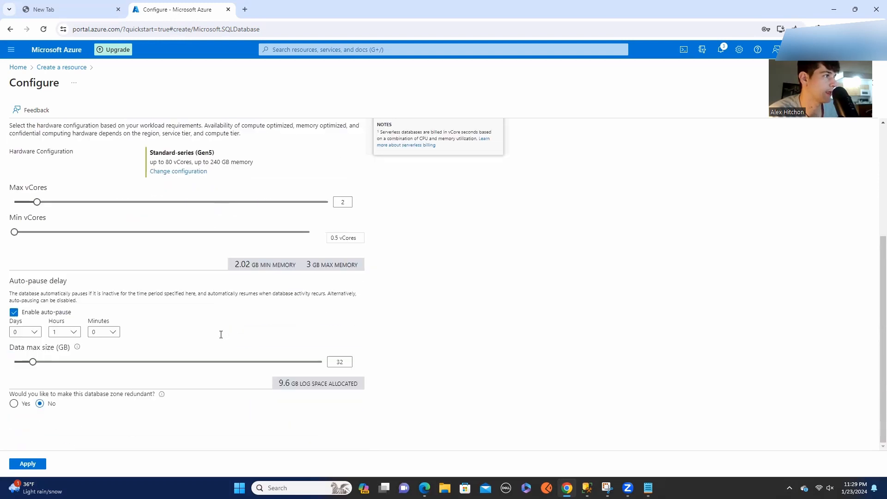
pyautogui.scroll(3, 221, 338)
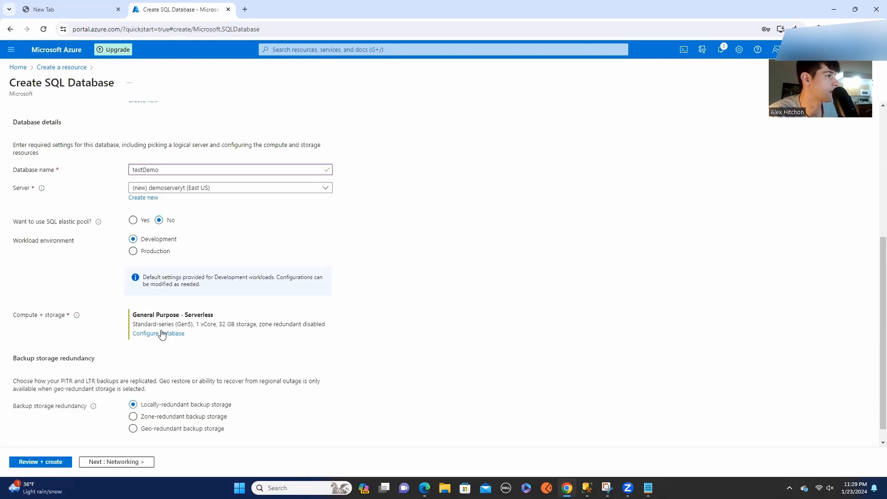
pyautogui.scroll(2, 171, 313)
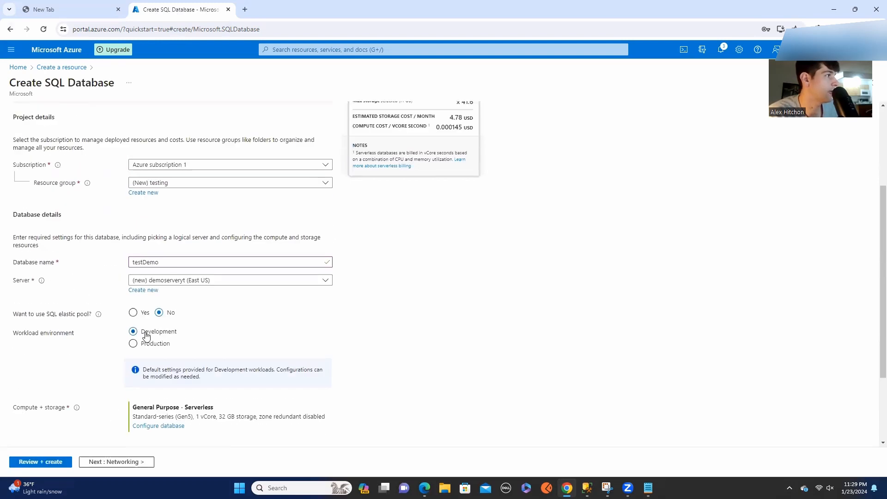
# Continue to the networking settings and set the connectivity method to Public endpoint.
pyautogui.scroll(-2, 145, 336)
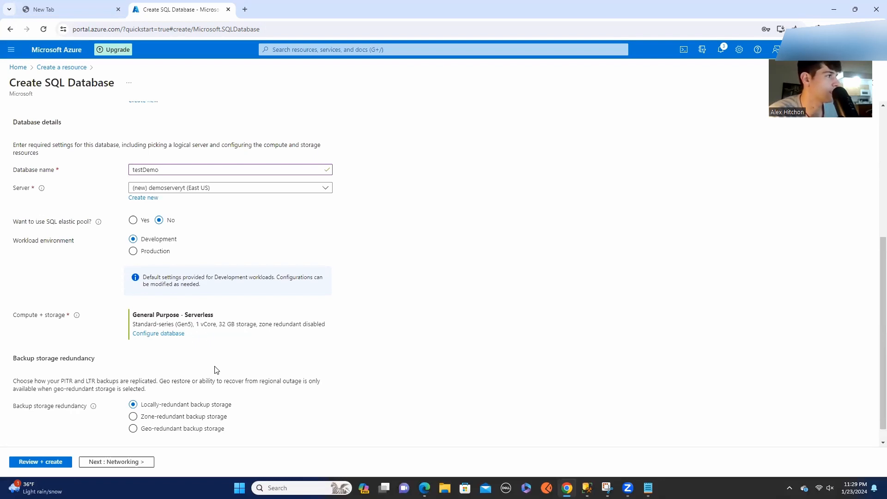
pyautogui.scroll(5, 215, 370)
pyautogui.scroll(-5, 500, 267)
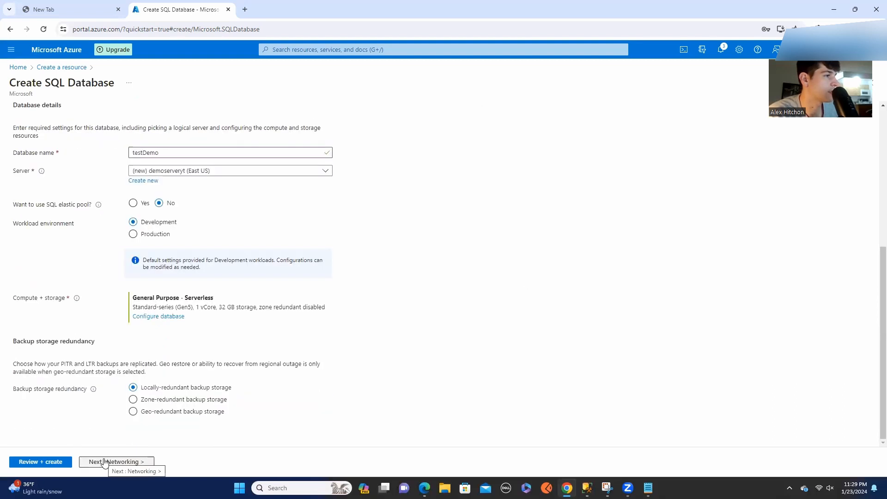
pyautogui.click(104, 462)
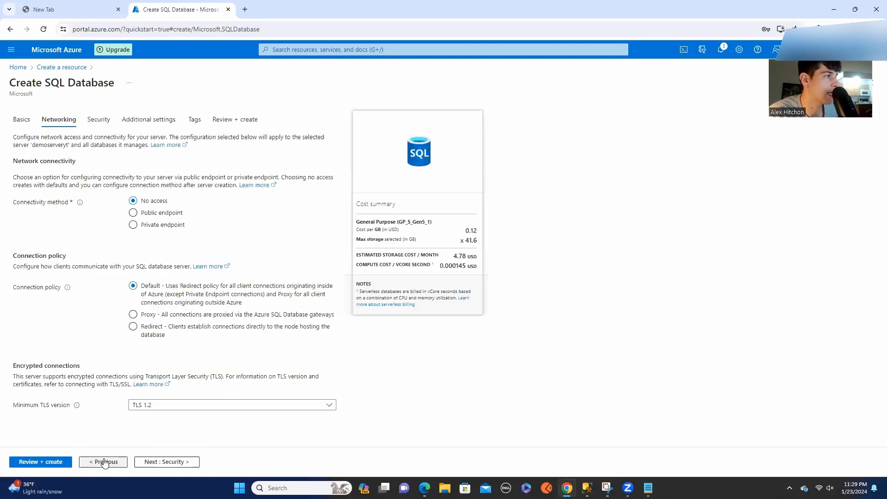
pyautogui.click(171, 218)
pyautogui.moveTo(81, 204)
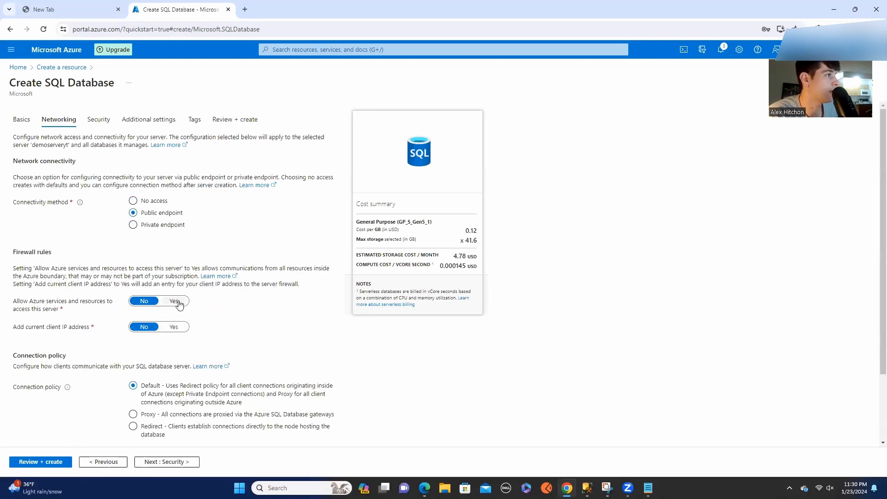
# Allow the current client IP address and Azure services in the firewall rules, and continue to the security settings.
pyautogui.click(173, 327)
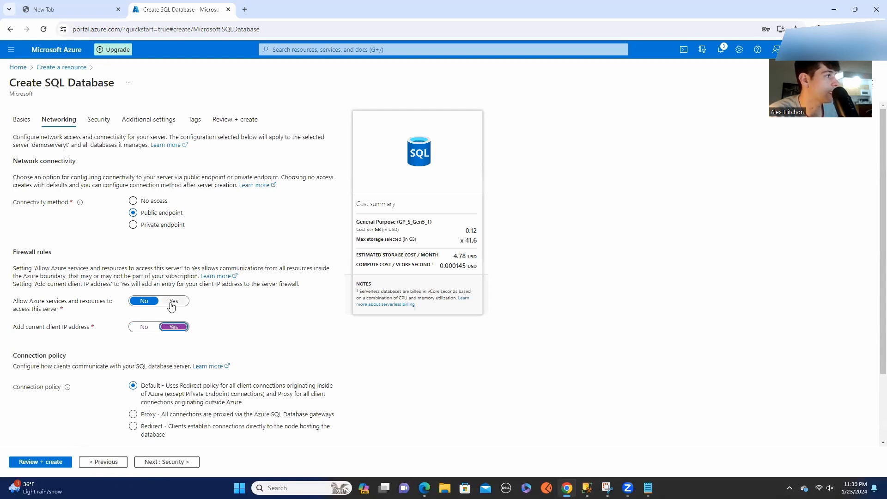
pyautogui.click(173, 303)
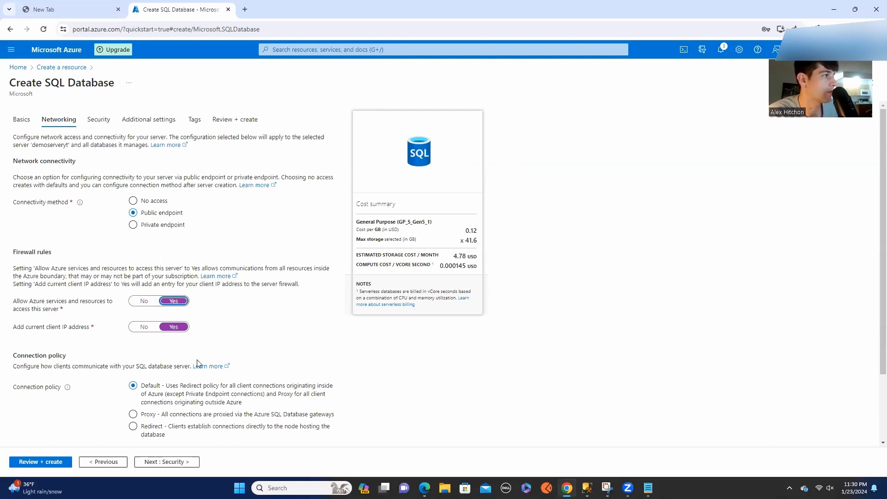
pyautogui.scroll(-3, 113, 338)
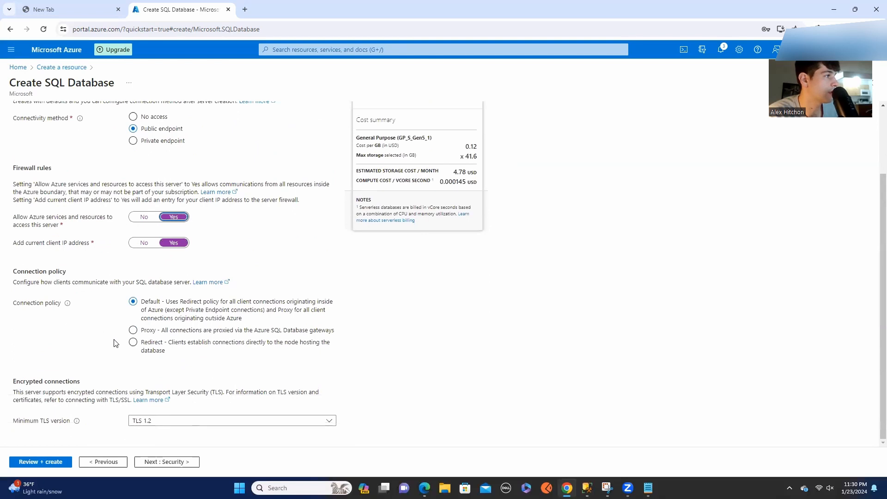
pyautogui.click(187, 463)
pyautogui.scroll(-3, 224, 422)
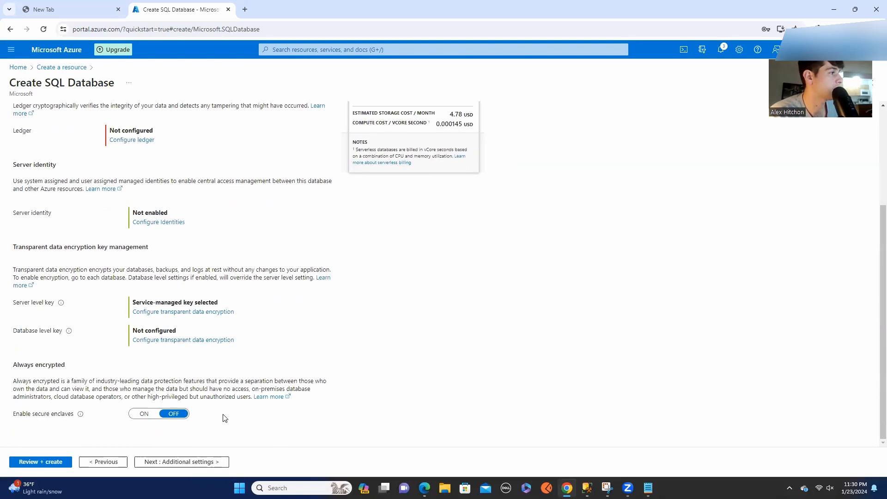
# Continue to the additional settings and use the AdventureWorksLT sample as existing data, accepting its compute and storage changes.
pyautogui.click(189, 464)
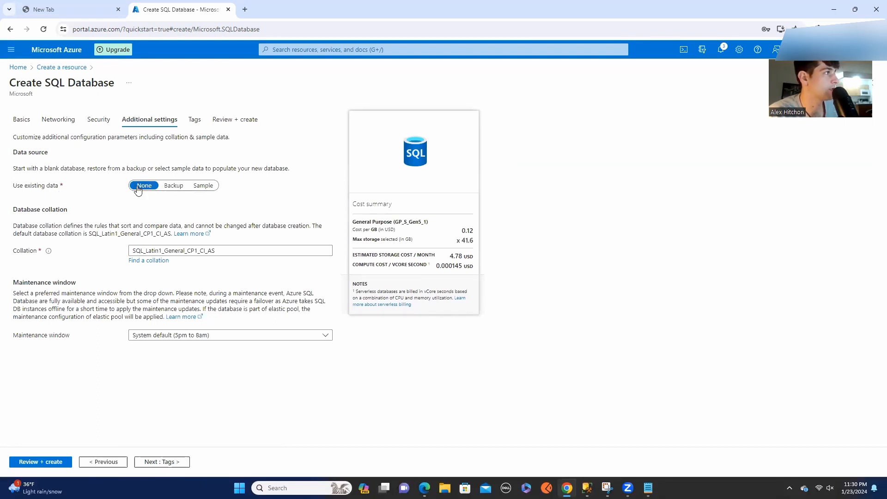
pyautogui.click(205, 188)
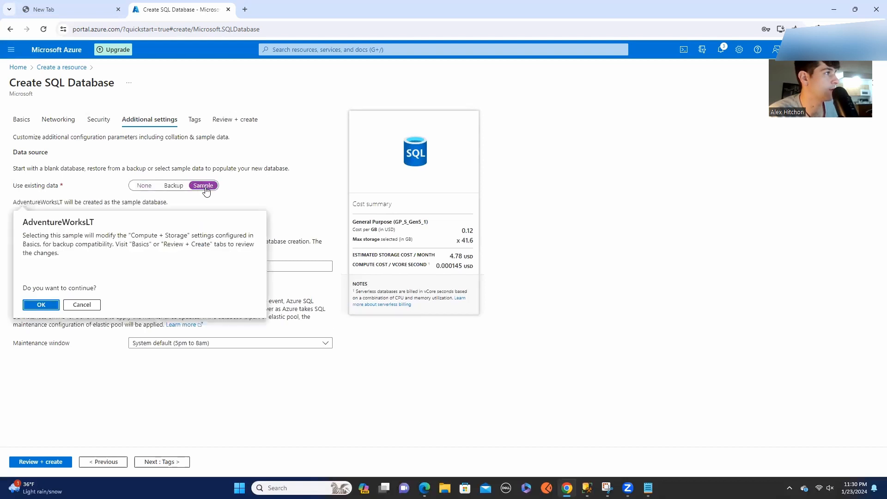
pyautogui.click(41, 306)
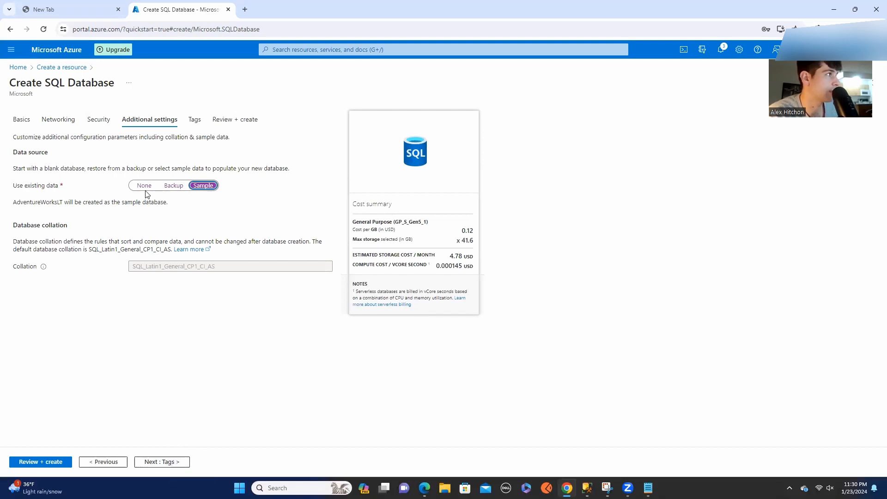
# Leave the tags empty, review the full configuration summary of the testDemo database, and create it.
pyautogui.click(145, 463)
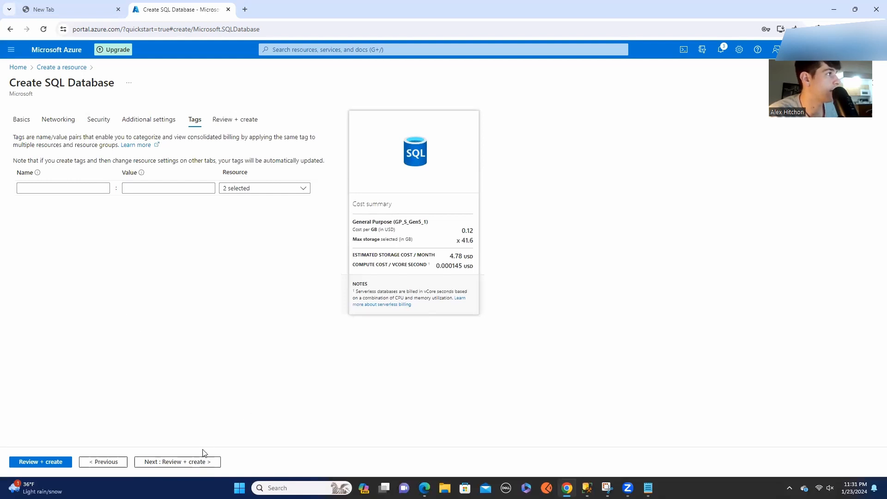
pyautogui.click(192, 464)
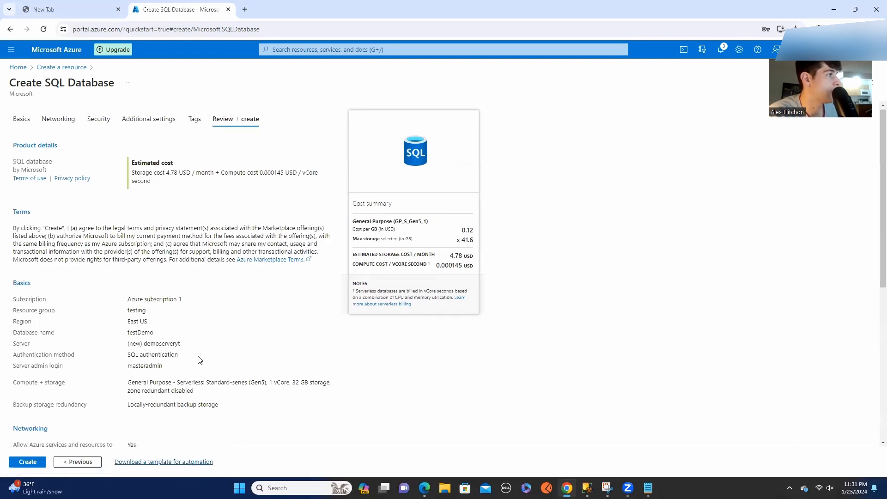
pyautogui.scroll(-6, 201, 359)
pyautogui.scroll(2, 197, 361)
pyautogui.scroll(-1, 197, 361)
pyautogui.scroll(3, 197, 362)
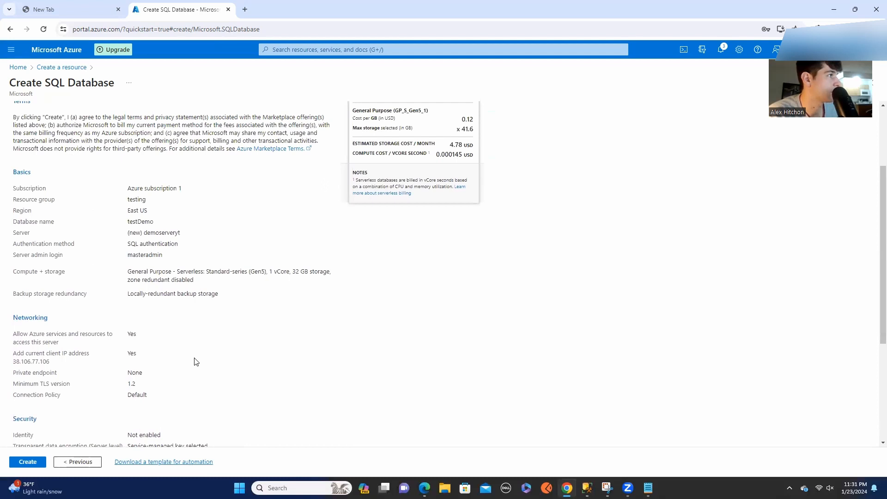
pyautogui.scroll(3, 196, 362)
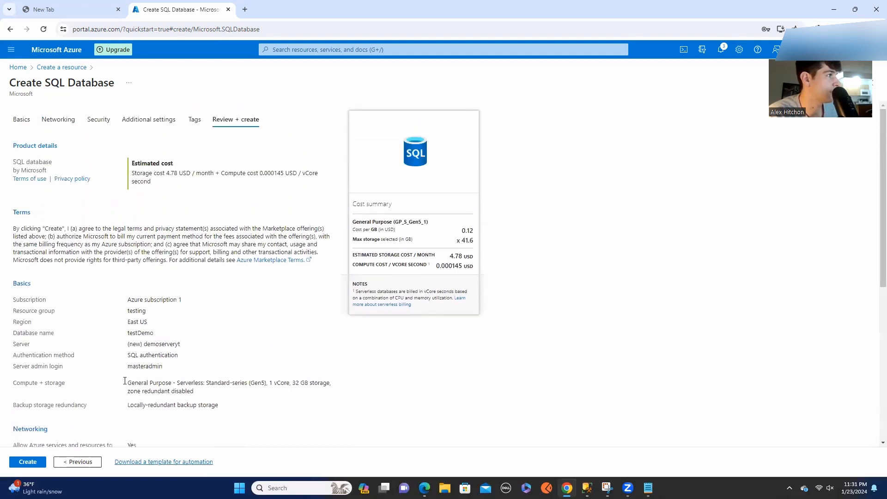
pyautogui.scroll(-2, 130, 334)
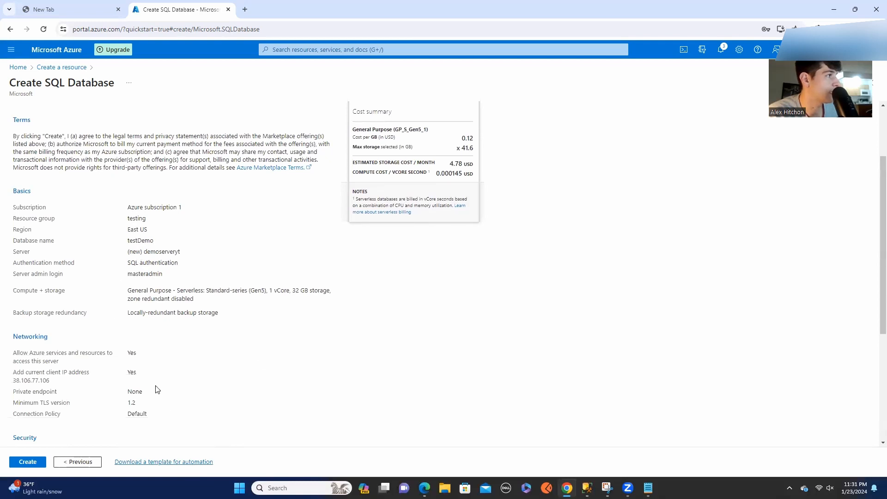
pyautogui.scroll(-4, 157, 390)
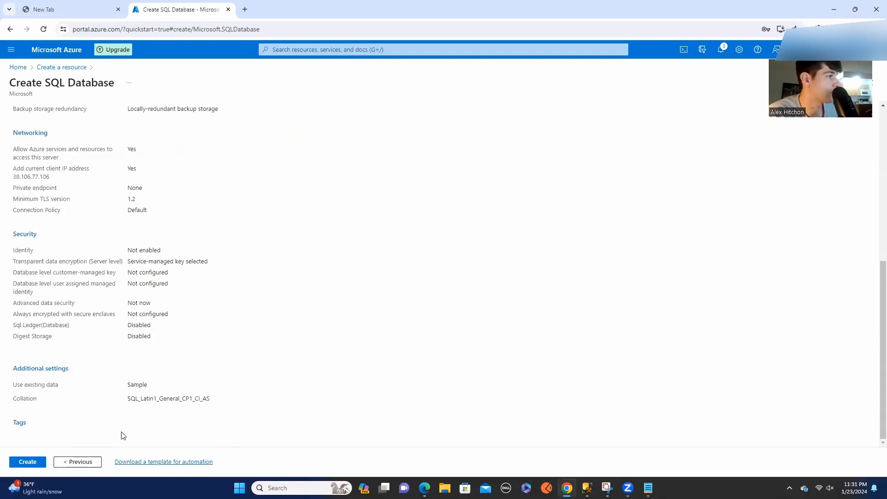
pyautogui.click(19, 467)
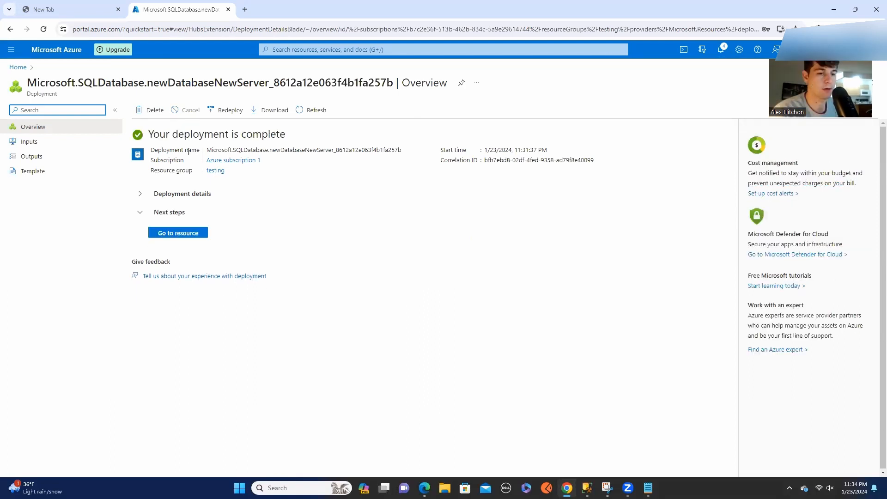
# Open the deployed database resource, copy its server name, and enter demoserveryt.database.windows.net as the server in SQL Server Management Studio.
pyautogui.click(184, 235)
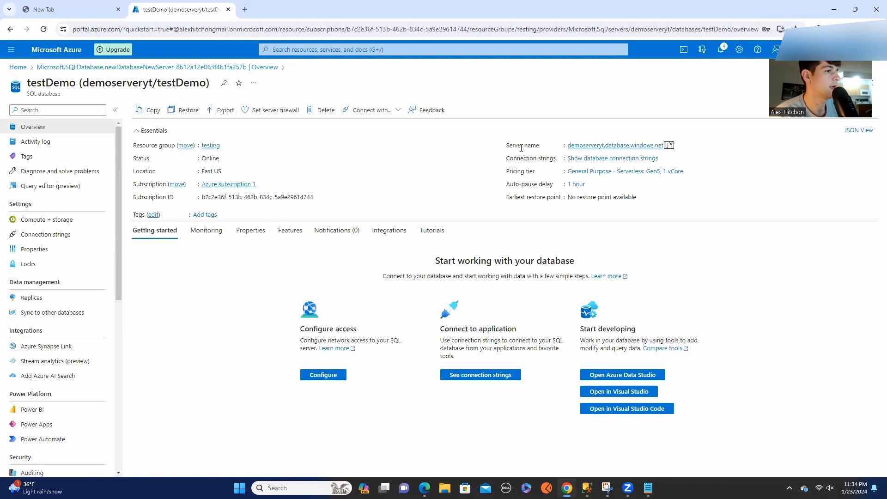
pyautogui.moveTo(587, 488)
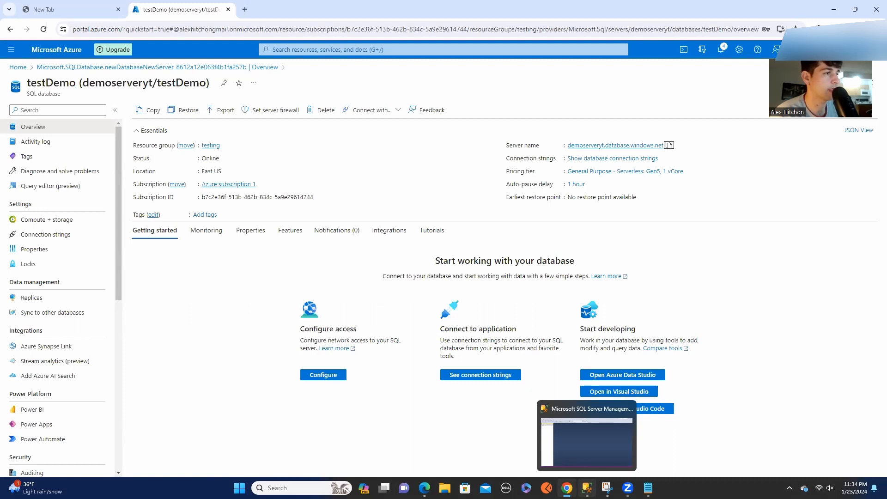
pyautogui.click(587, 439)
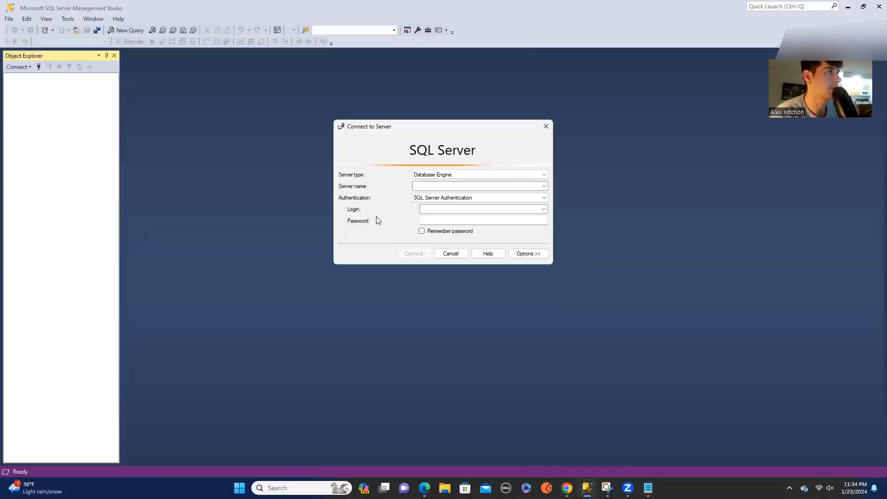
pyautogui.write('demoserveryt.database.windows.net')
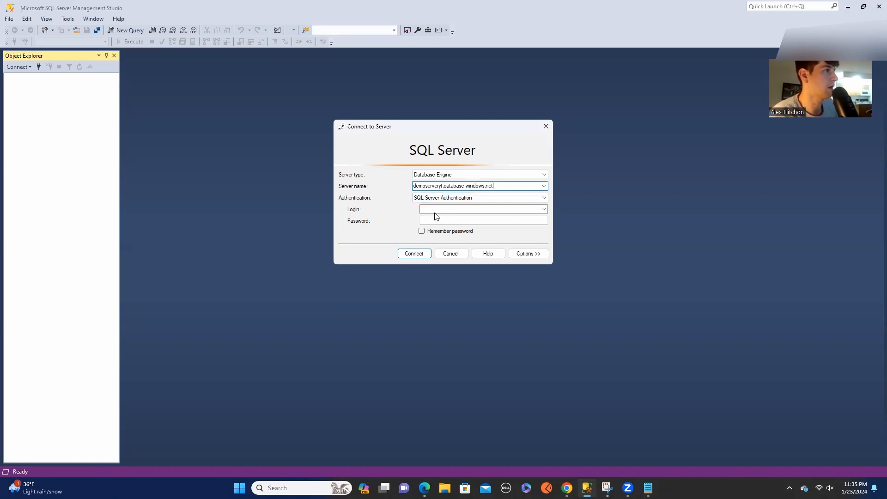
# Connect with SQL Server Authentication as masteradmin, entering the account password and choosing to remember it.
pyautogui.click(418, 213)
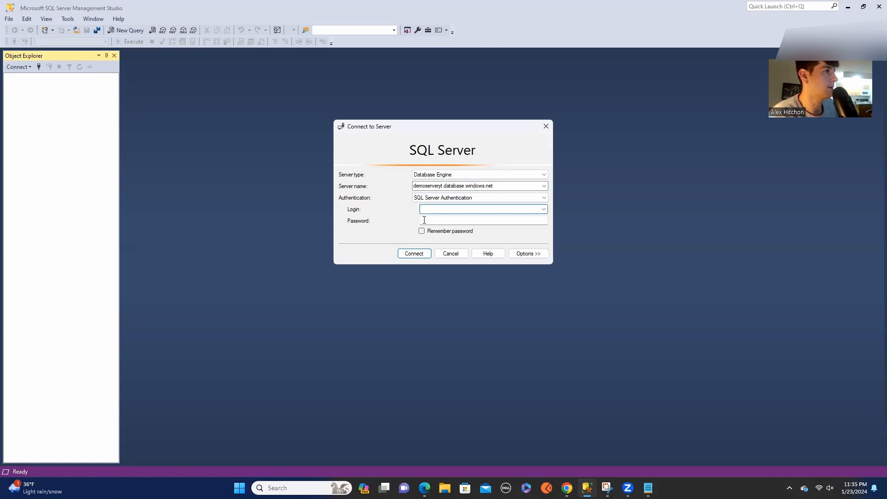
pyautogui.write('masteradmin')
pyautogui.press('Tab')
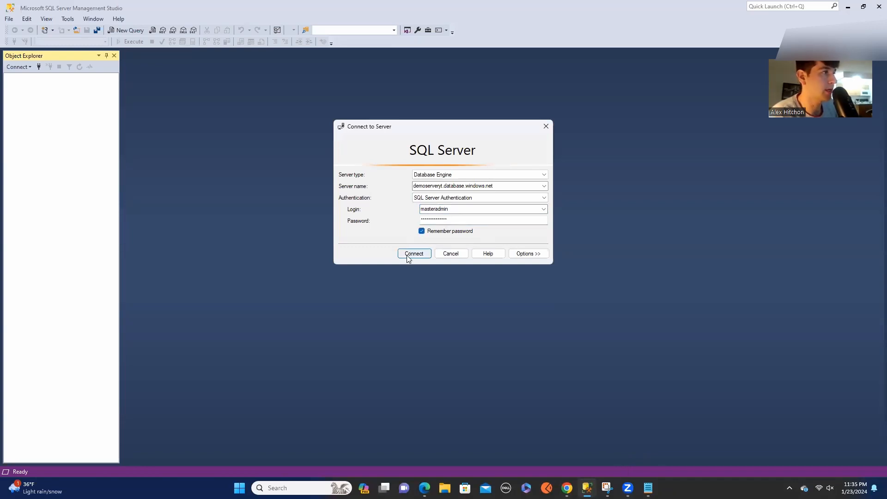
pyautogui.click(413, 253)
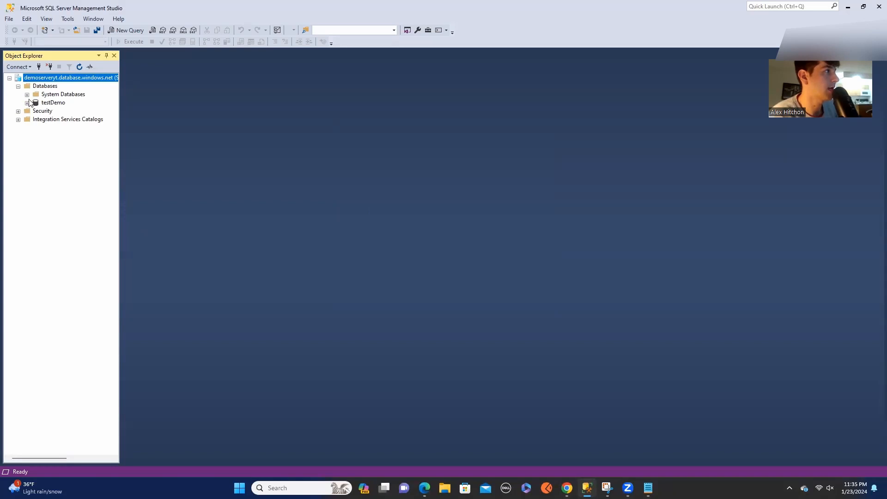
# Expand the testDemo database's tables and the SalesLT.Product table to examine the sample data structure.
pyautogui.click(27, 103)
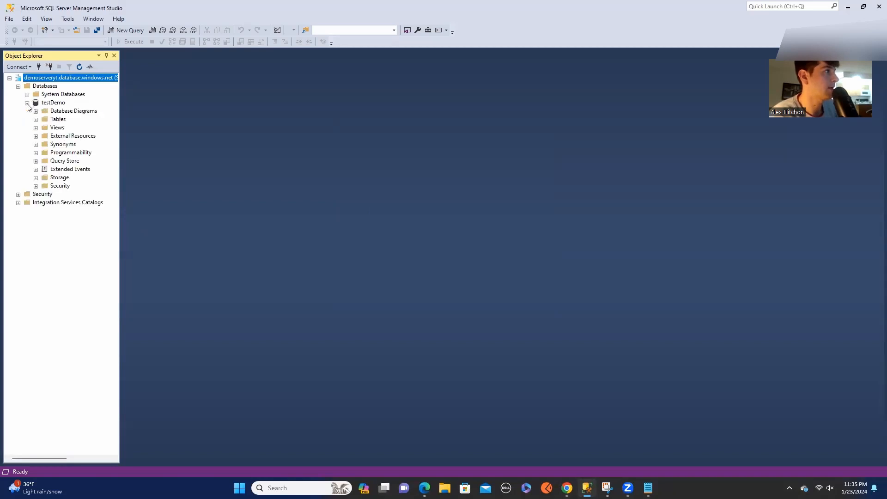
pyautogui.click(36, 120)
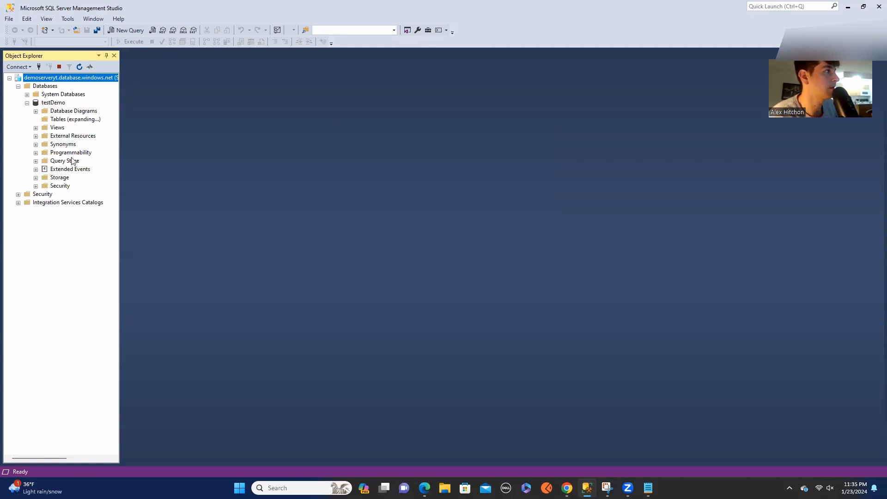
pyautogui.doubleClick(76, 194)
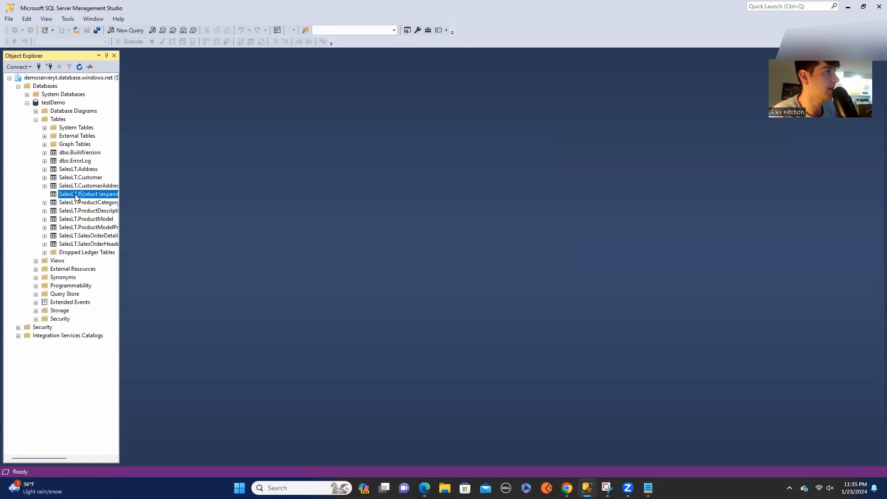